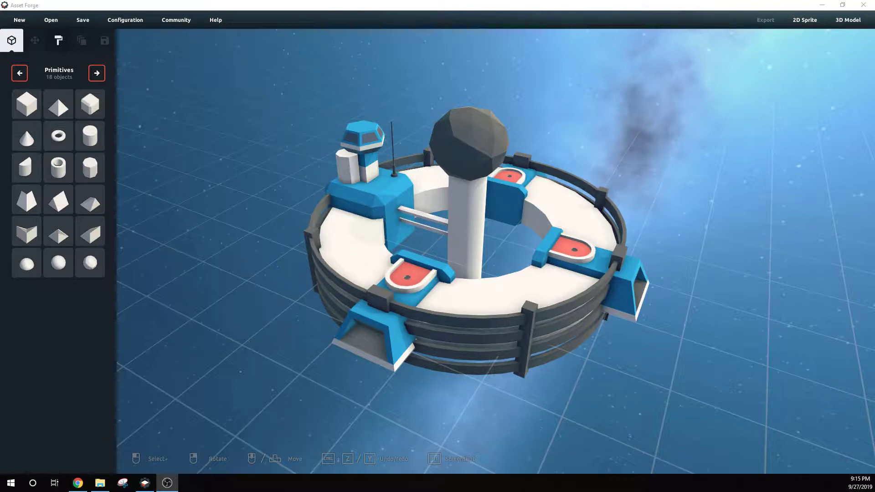
Step: Try building a ring by placing a hollow cylinder primitive beside the station and reshaping it to be wider and flatter
left_click(498, 315)
right_click_drag(573, 357, 617, 371)
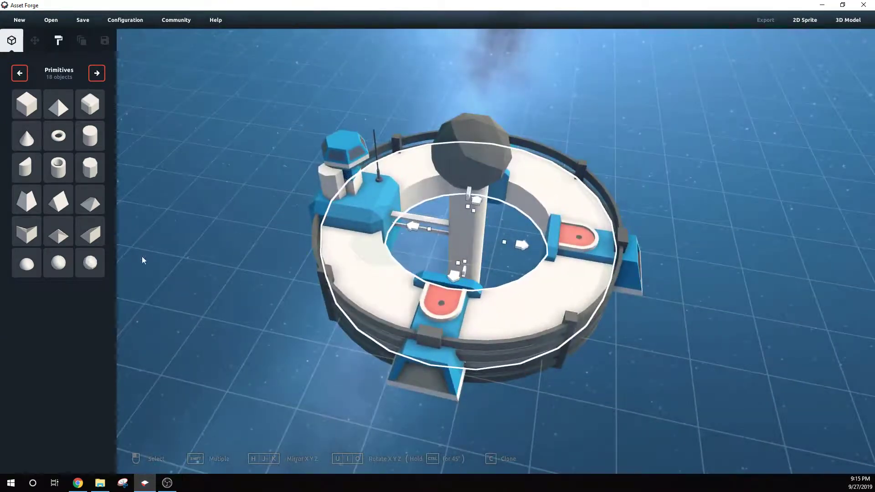
left_click(60, 169)
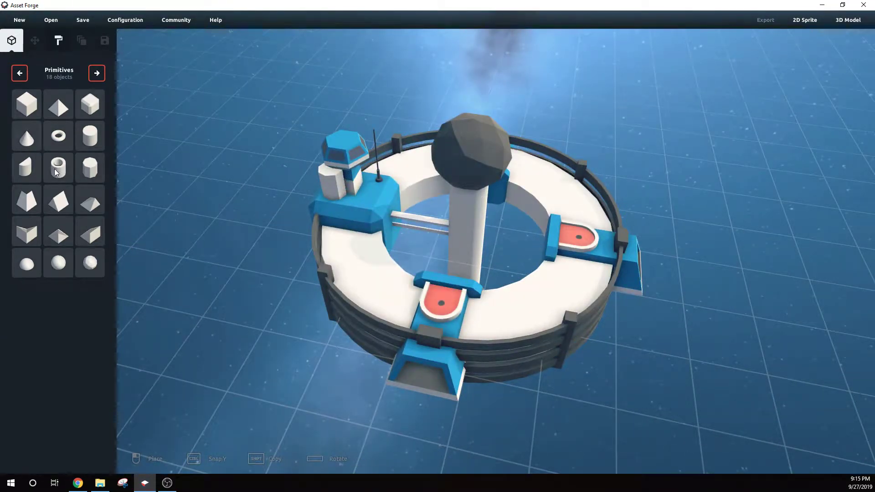
left_click(238, 297)
left_click_drag(278, 288, 367, 300)
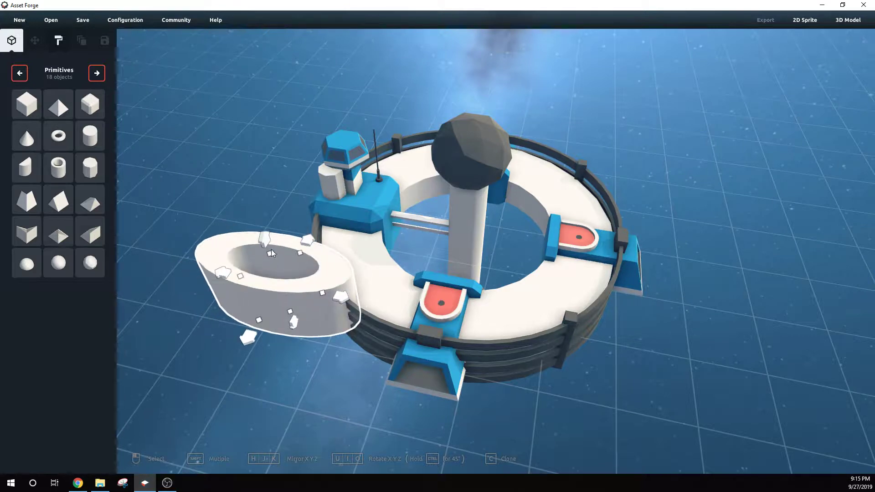
left_click_drag(266, 240, 283, 313)
left_click_drag(309, 249, 323, 192)
key("Delete")
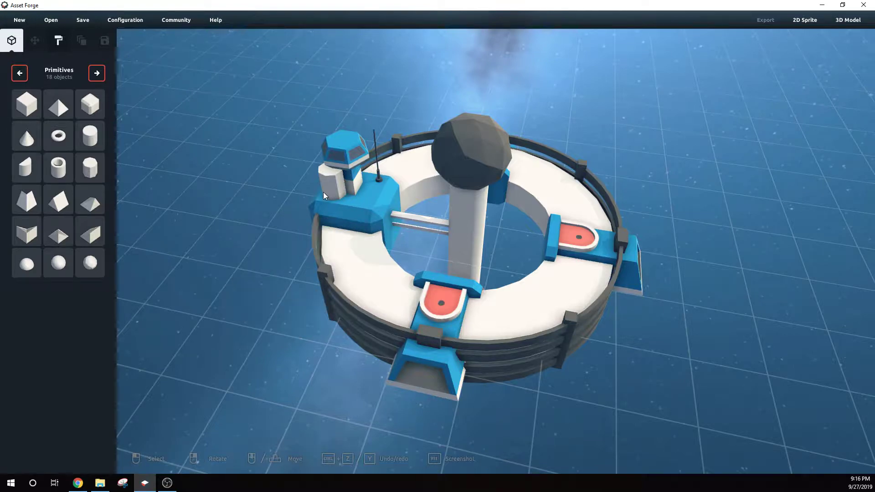
Step: Examine the upper and lower spheres, the central column and the struts linking it to the blue block
right_click_drag(324, 192, 494, 291)
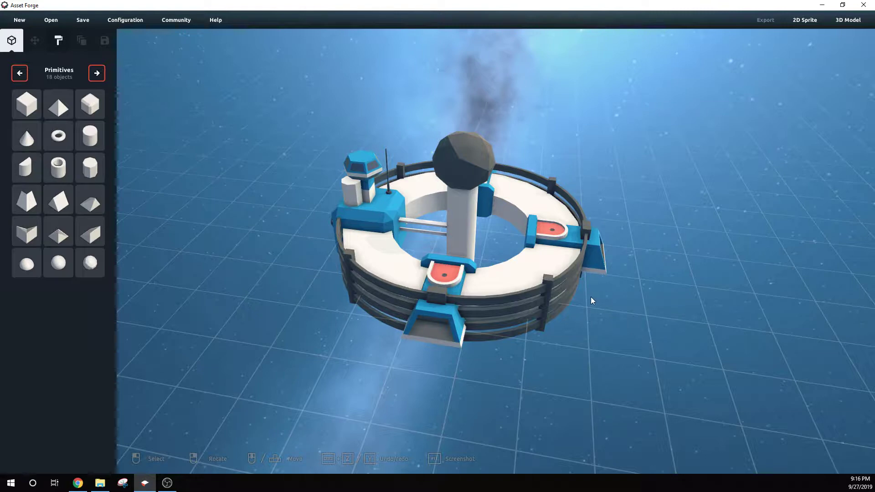
left_click(452, 149)
right_click_drag(518, 311, 438, 311)
left_click(439, 310)
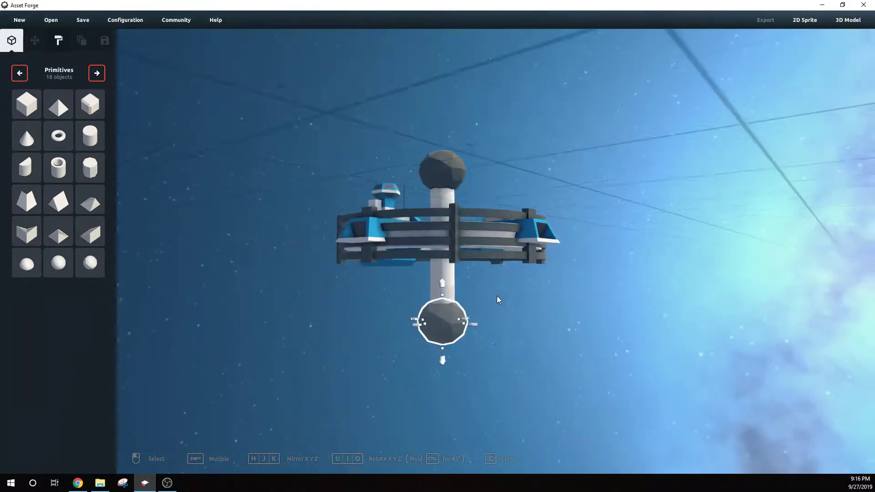
right_click_drag(497, 296, 455, 231)
left_click(425, 199)
key("f")
right_click_drag(522, 345, 537, 355)
left_click(435, 237)
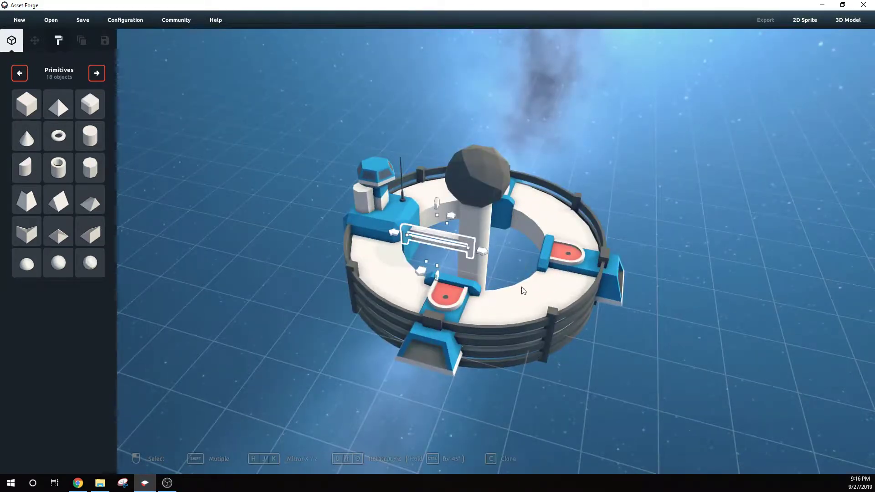
left_click(679, 284)
right_click_drag(679, 283, 581, 256)
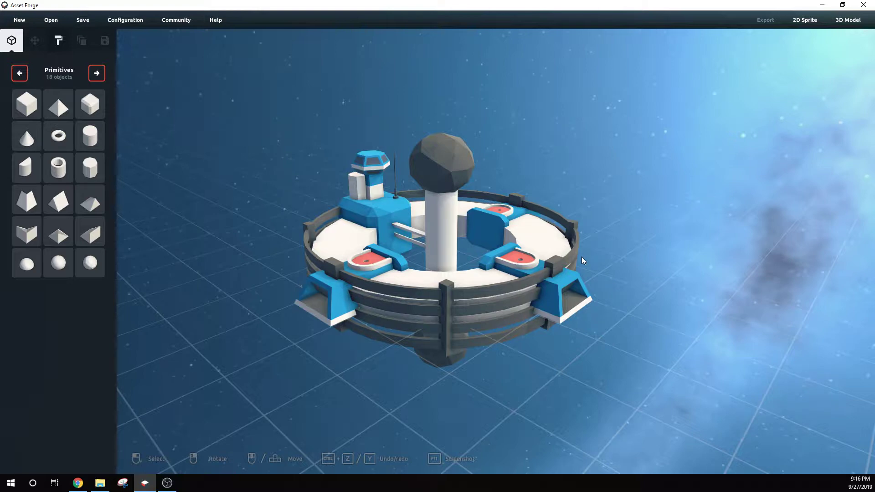
Step: Examine how the white ring body and the dark curved railing segments around it fit together
right_click_drag(501, 338, 444, 305)
left_click(431, 285)
left_click_drag(432, 285, 463, 327)
left_click(505, 349)
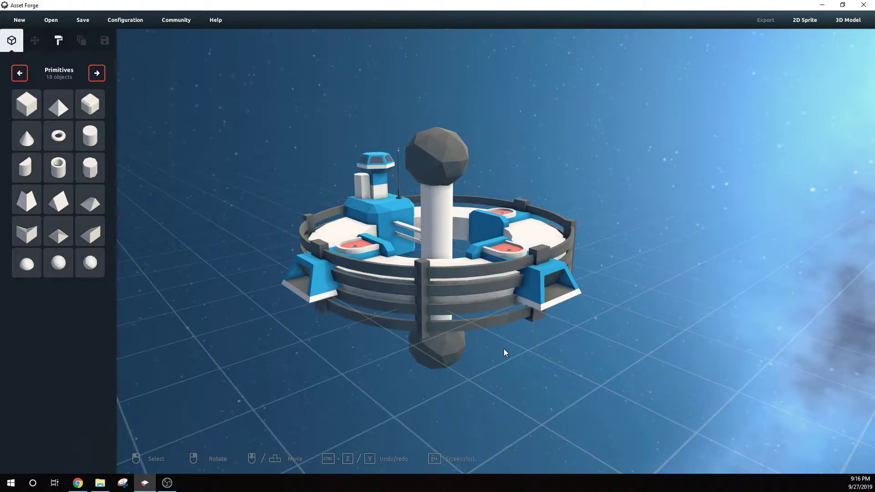
right_click_drag(504, 349, 469, 286)
left_click(468, 291)
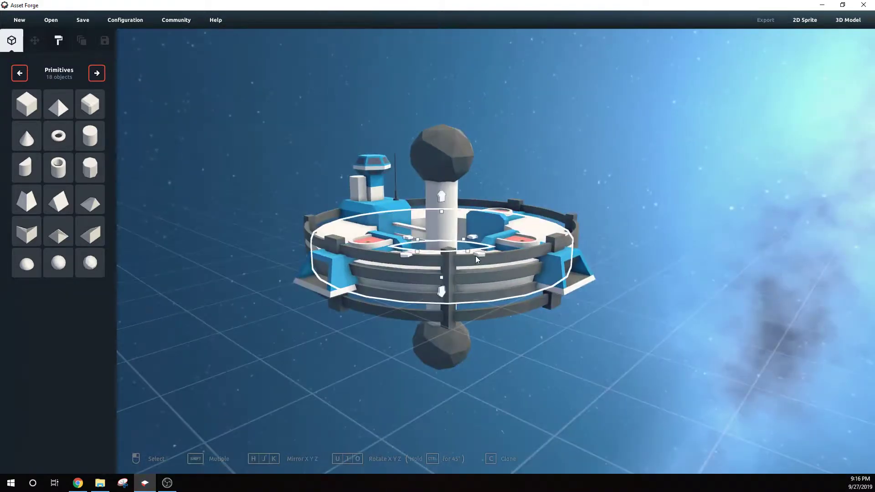
right_click_drag(474, 255, 561, 277)
left_click(474, 339)
left_click(480, 313)
left_click(644, 239)
left_click(471, 200)
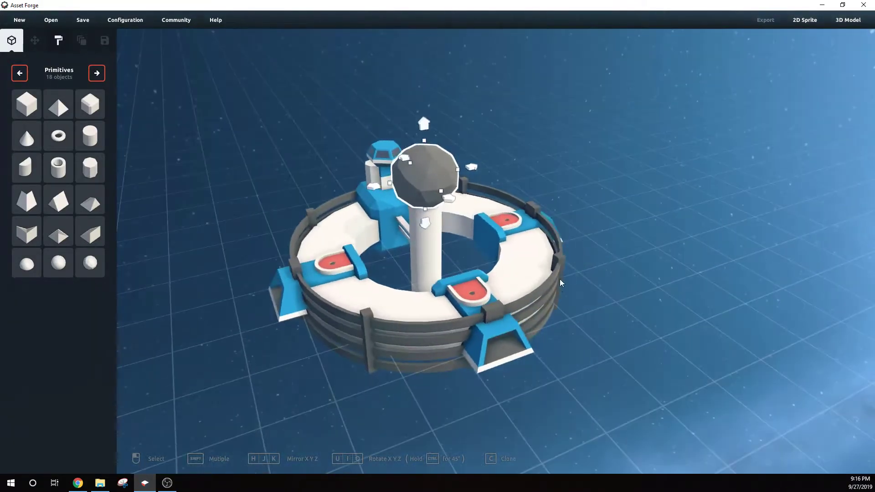
left_click(561, 284)
left_click(559, 314)
right_click_drag(602, 306, 611, 238)
left_click(614, 316)
left_click(487, 324)
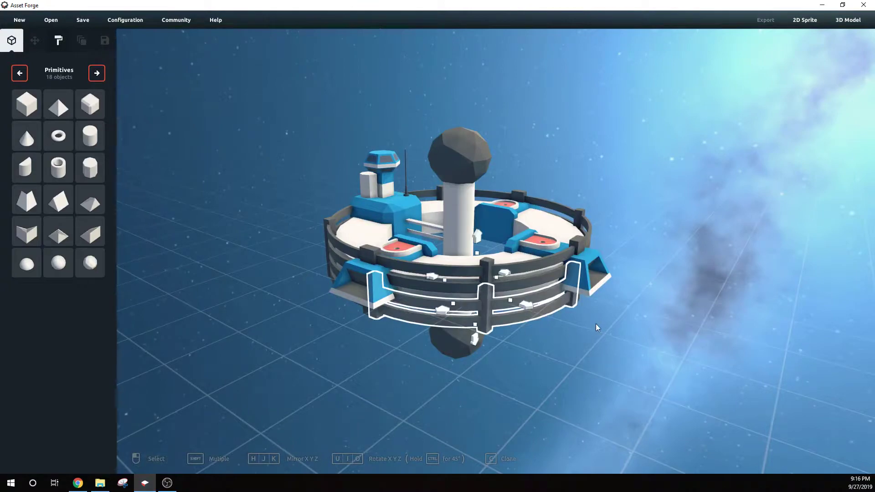
left_click(595, 324)
mouse_move(637, 305)
right_mouse_down()
mouse_move(602, 338)
mouse_move(644, 287)
mouse_move(628, 259)
mouse_move(629, 319)
right_mouse_up()
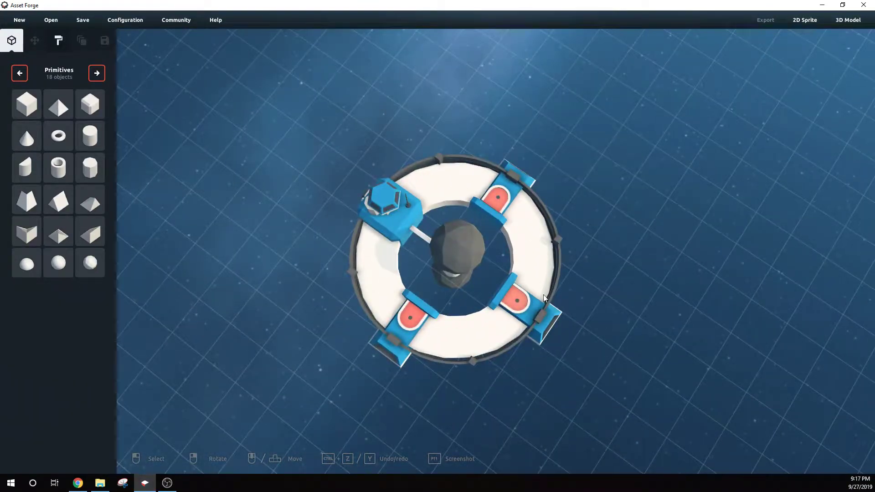
Step: Inspect the upper sphere on the central column from several angles
left_click(453, 251)
right_click_drag(456, 251, 501, 221)
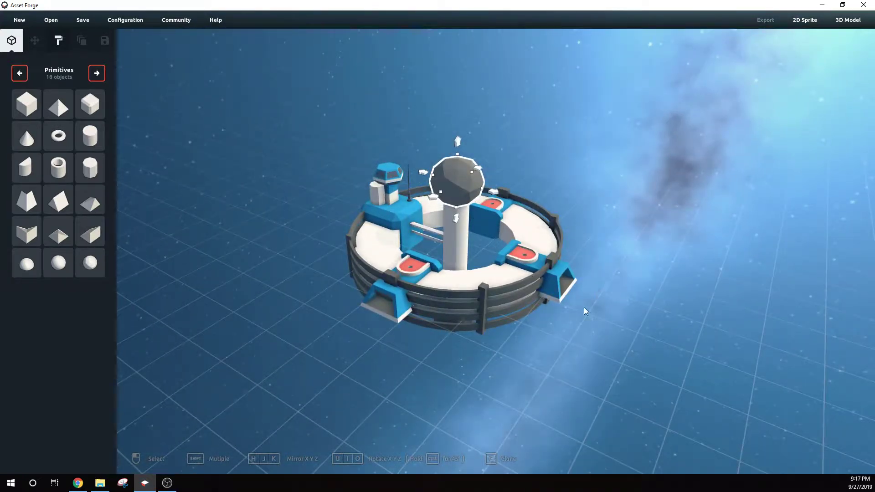
mouse_move(583, 307)
right_mouse_down()
mouse_move(521, 267)
mouse_move(343, 326)
mouse_move(484, 373)
mouse_move(577, 323)
right_mouse_up()
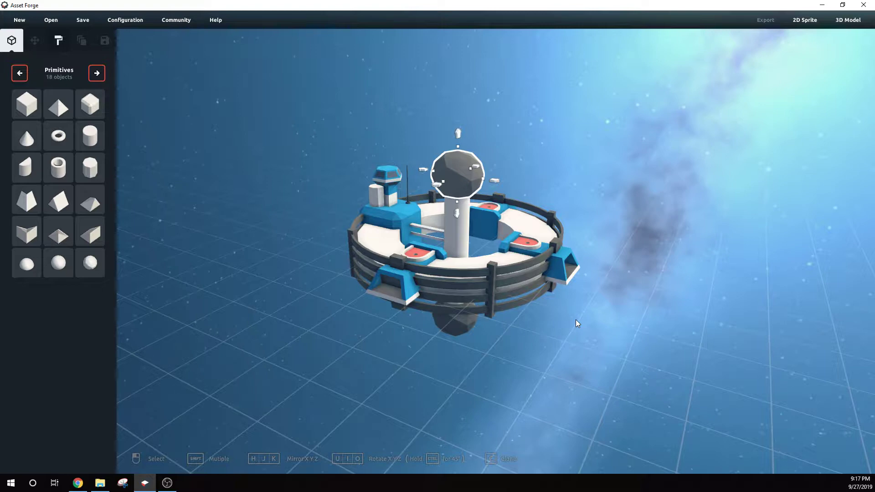
right_click_drag(579, 279, 551, 301)
scroll(556, 287, "up", 3)
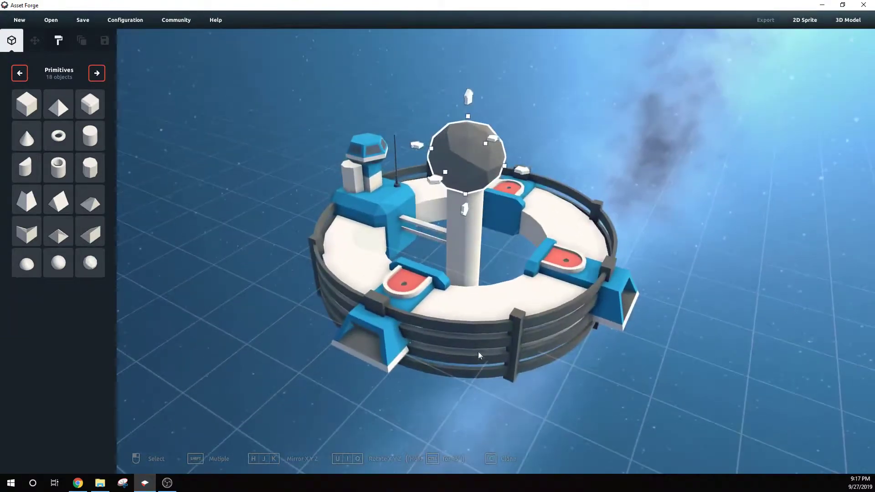
right_click_drag(483, 358, 516, 351)
left_click(560, 355)
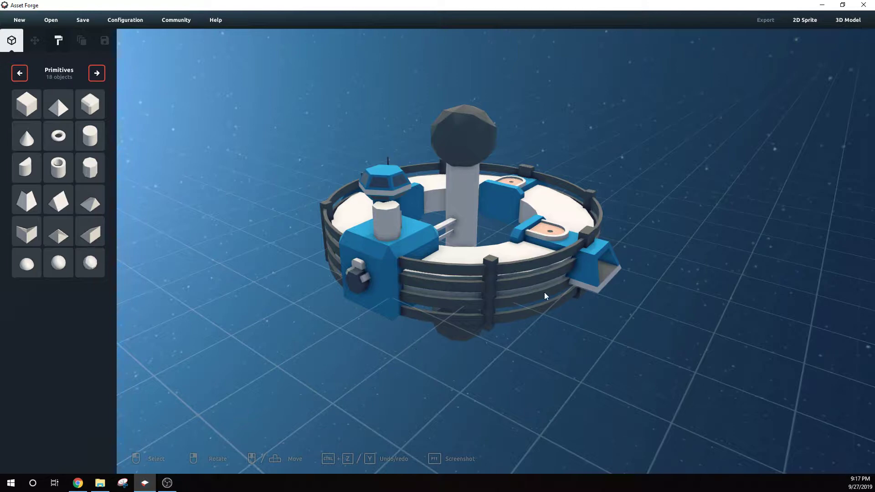
Step: Examine the blue block on the ring, including the white cylinder, control tower and antenna on top of it
right_click_drag(545, 293, 547, 348)
left_click(403, 250)
left_click(640, 381)
right_click_drag(641, 381, 508, 367)
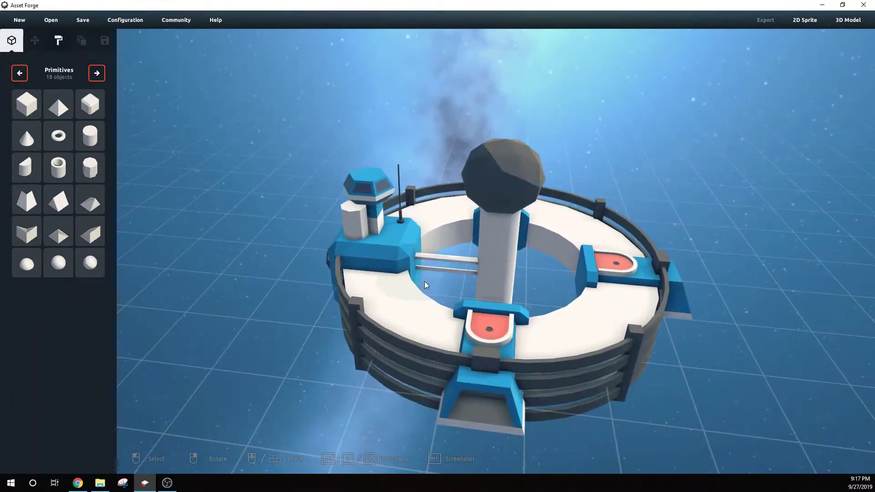
left_click(411, 245)
right_click_drag(474, 273, 570, 326)
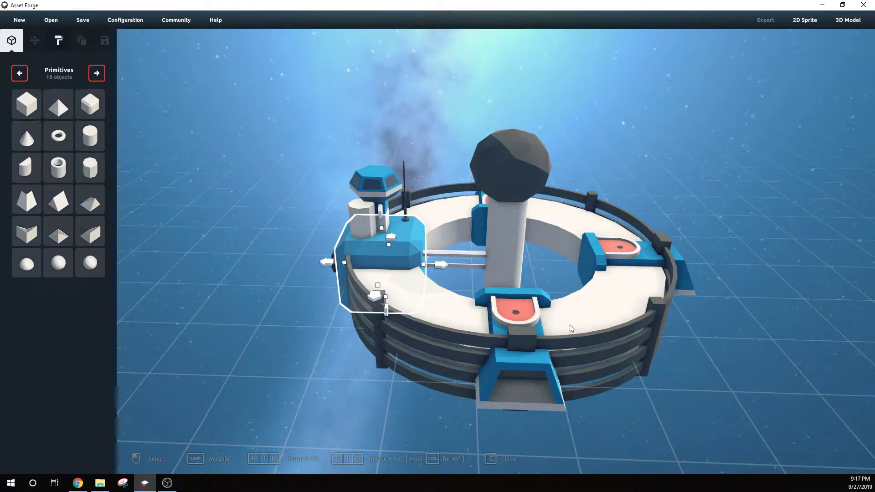
mouse_move(509, 285)
right_mouse_down()
mouse_move(617, 273)
mouse_move(480, 271)
mouse_move(496, 282)
right_mouse_up()
left_click(435, 236)
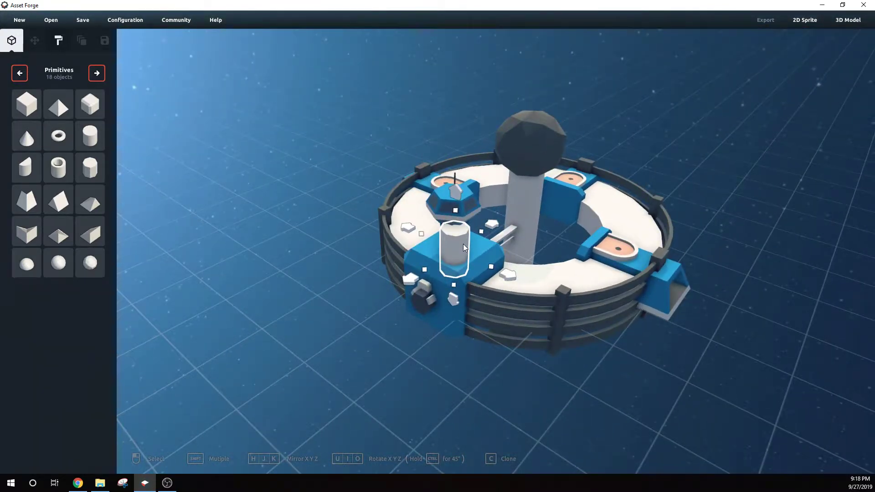
right_click_drag(541, 306, 473, 306)
right_click_drag(592, 248, 527, 266)
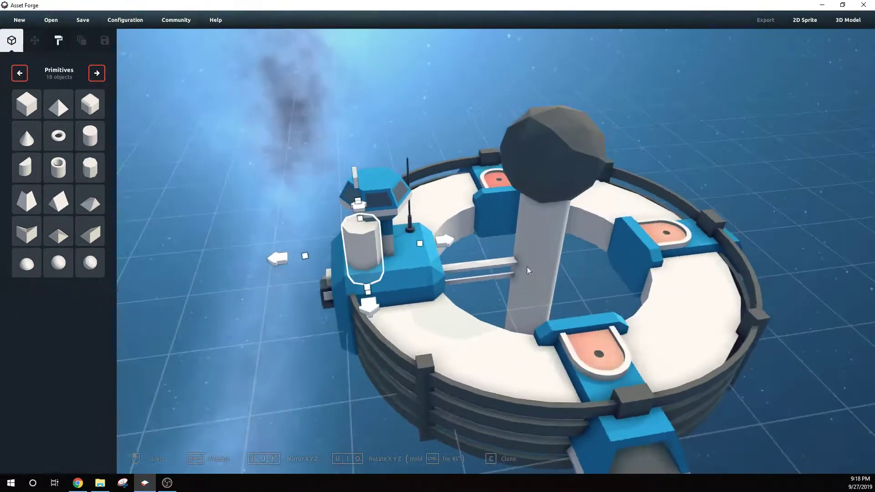
right_click_drag(365, 252, 428, 343)
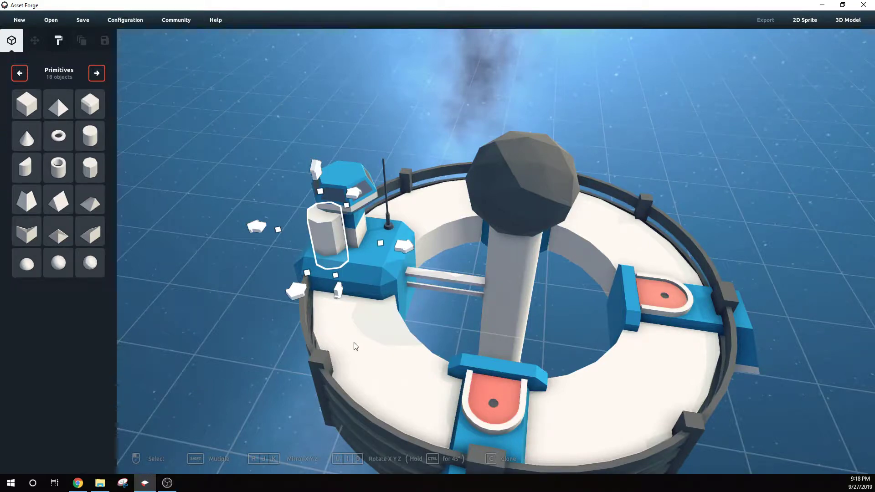
right_click_drag(354, 346, 386, 251)
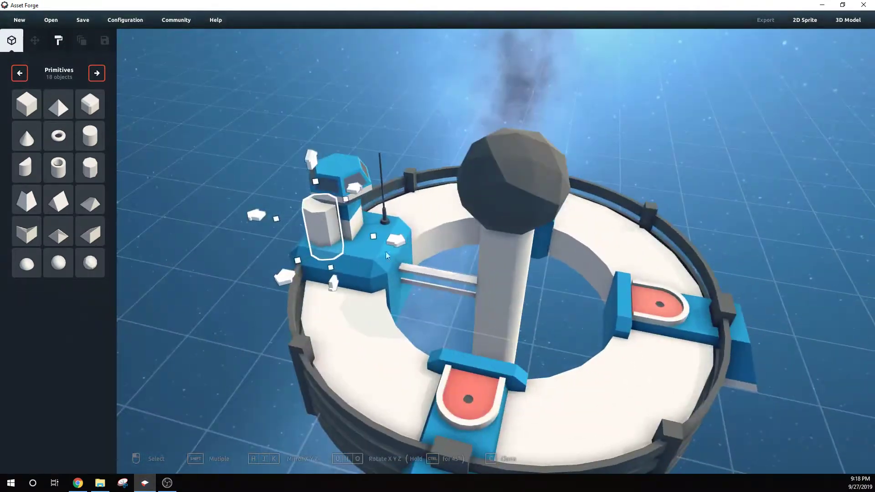
right_click_drag(555, 385, 312, 227)
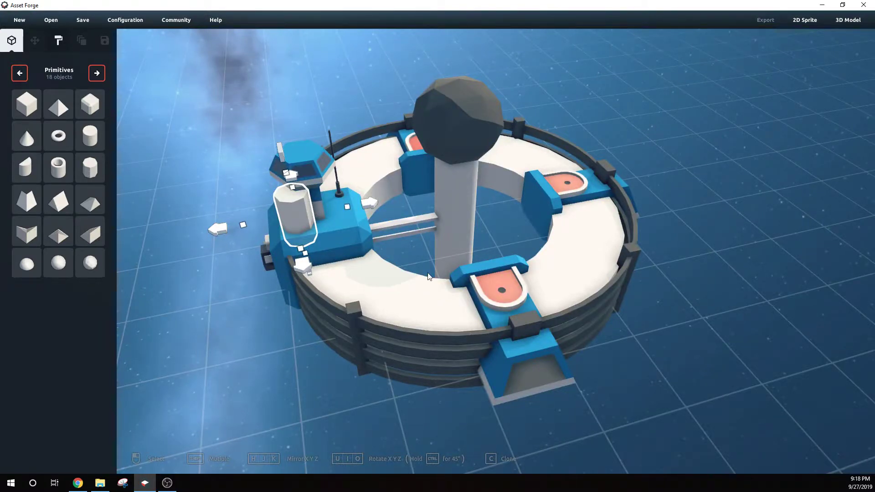
right_click_drag(426, 272, 400, 256)
right_click_drag(354, 173, 403, 320)
Step: Examine the outer railing segments and the blue docking bays with their red pads around the ring
left_click(515, 327)
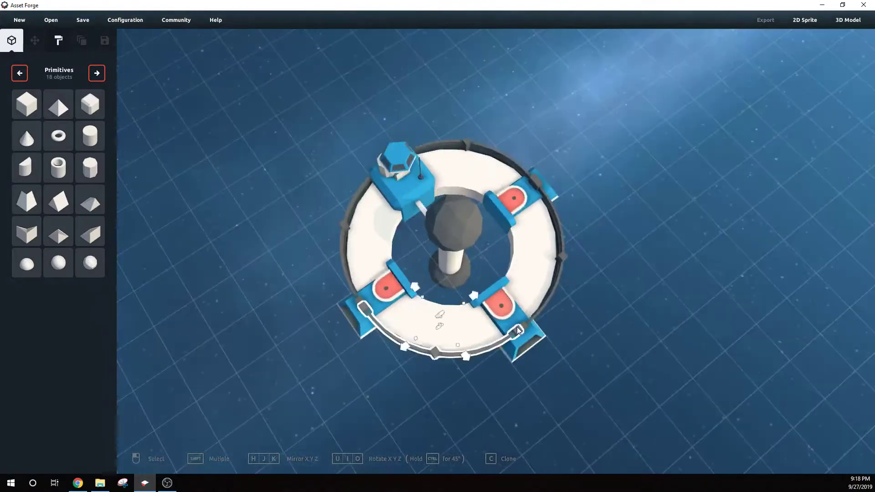
left_click(627, 298)
right_click_drag(627, 297, 647, 249)
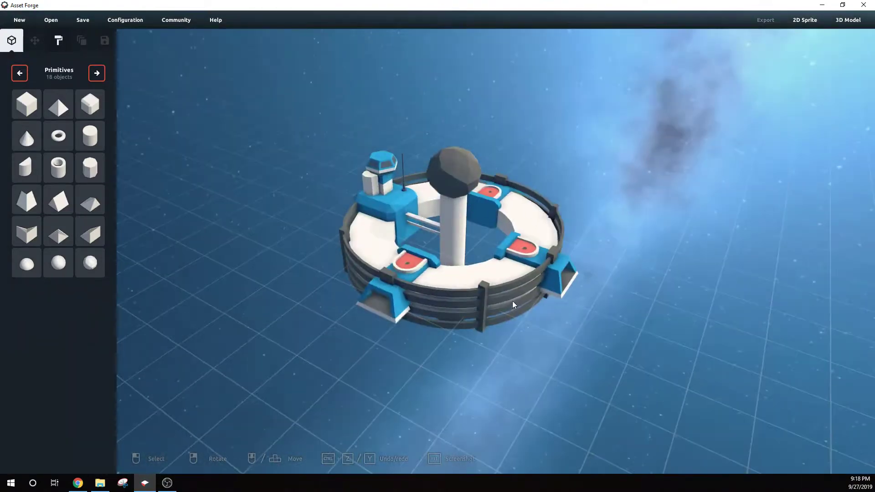
right_click_drag(513, 305, 493, 330)
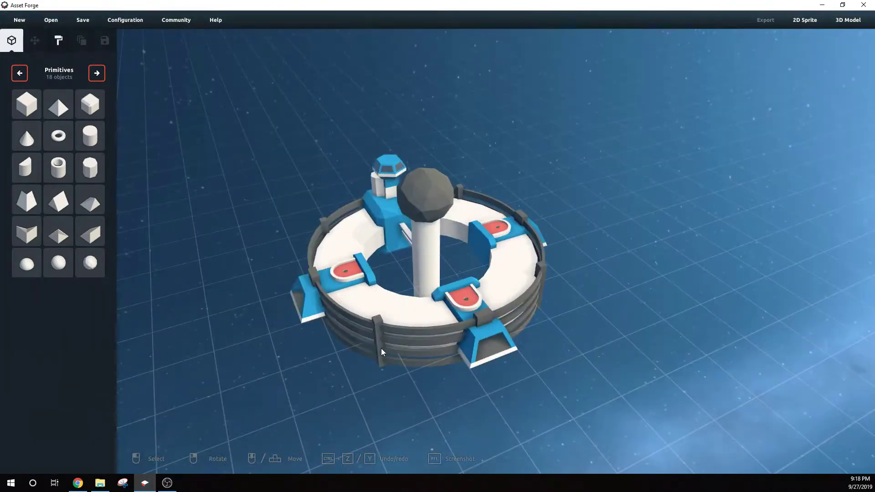
right_click_drag(381, 348, 509, 327)
scroll(408, 381, "up", 5)
scroll(457, 385, "down", 4)
left_click(462, 339)
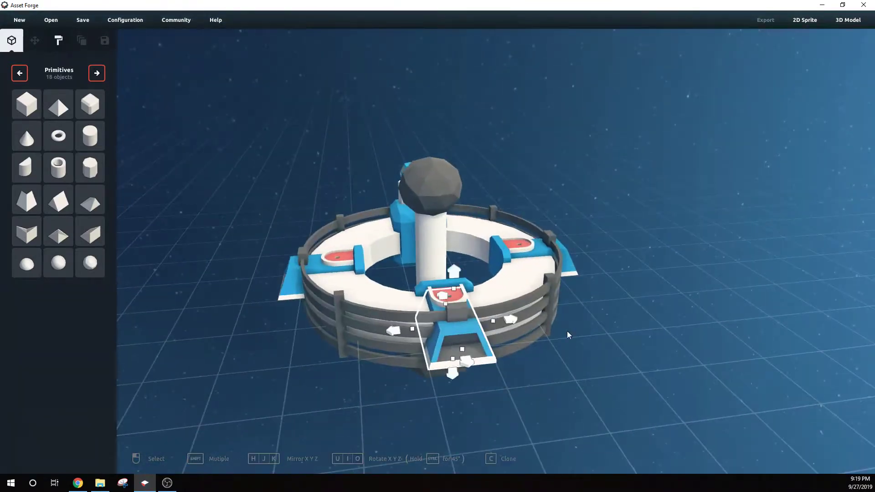
right_click_drag(566, 335, 585, 328)
left_click(586, 328)
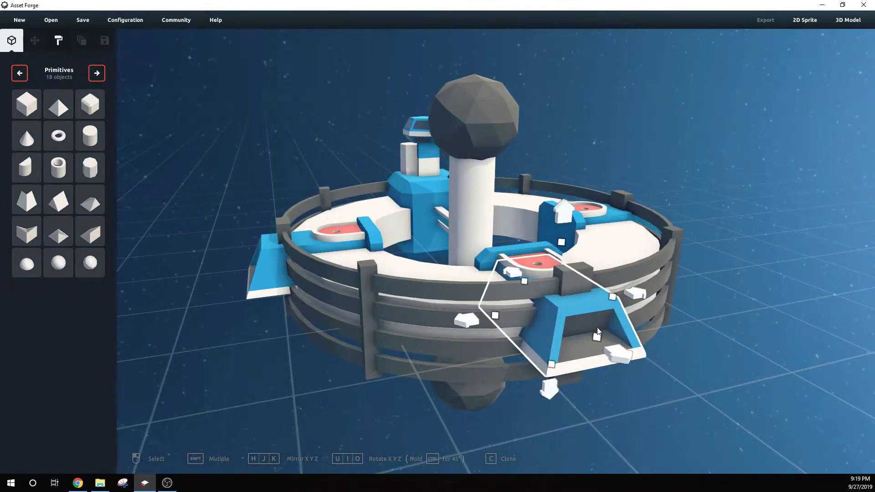
left_click(632, 359)
right_click_drag(591, 338, 599, 297)
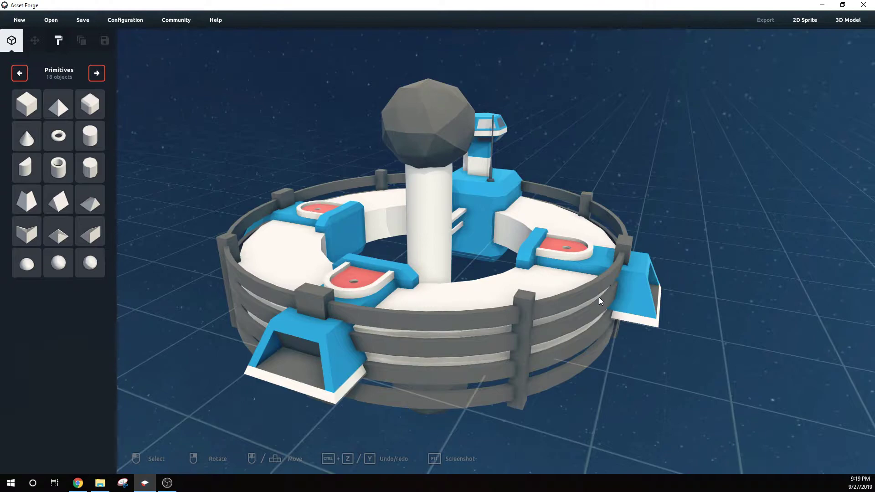
right_click_drag(598, 297, 628, 347)
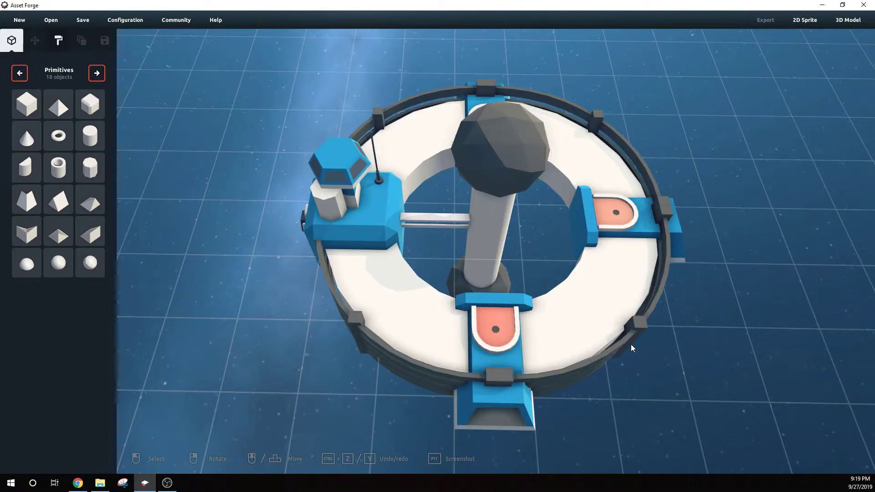
mouse_move(569, 261)
right_mouse_down()
mouse_move(466, 248)
mouse_move(545, 245)
mouse_move(465, 277)
mouse_move(435, 319)
mouse_move(509, 297)
mouse_move(371, 327)
mouse_move(592, 288)
mouse_move(529, 354)
mouse_move(559, 329)
mouse_move(417, 345)
mouse_move(528, 342)
mouse_move(621, 287)
mouse_move(564, 381)
mouse_move(560, 368)
mouse_move(582, 299)
mouse_move(547, 304)
mouse_move(583, 300)
mouse_move(598, 318)
mouse_move(596, 333)
mouse_move(531, 347)
mouse_move(578, 340)
mouse_move(413, 335)
mouse_move(532, 355)
mouse_move(498, 350)
mouse_move(534, 373)
mouse_move(576, 343)
mouse_move(540, 303)
right_mouse_up()
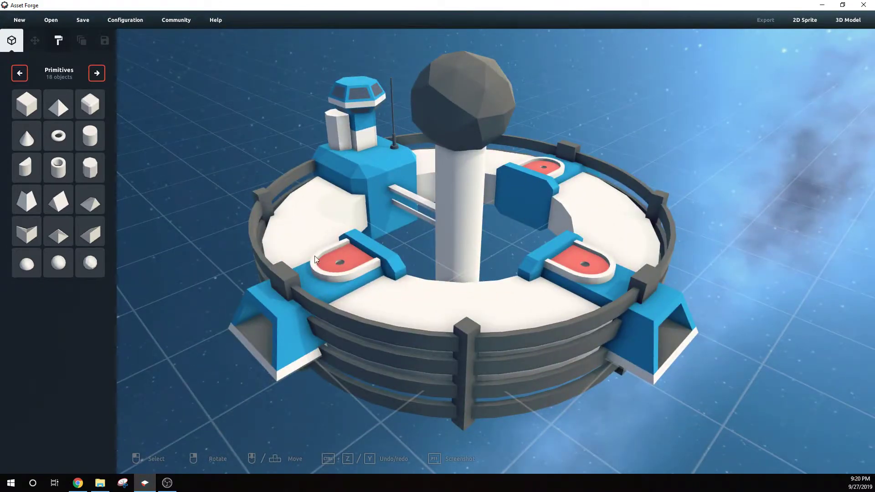
right_click_drag(720, 261, 679, 318)
right_click_drag(335, 277, 469, 382)
right_click_drag(629, 389, 606, 385)
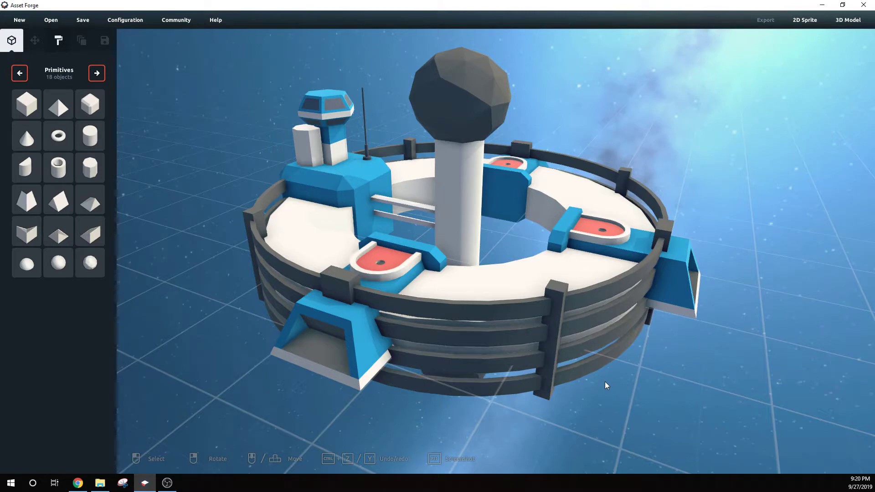
Step: Inspect the dark round attachment on the outer face of the blue block
right_click_drag(660, 197, 506, 279)
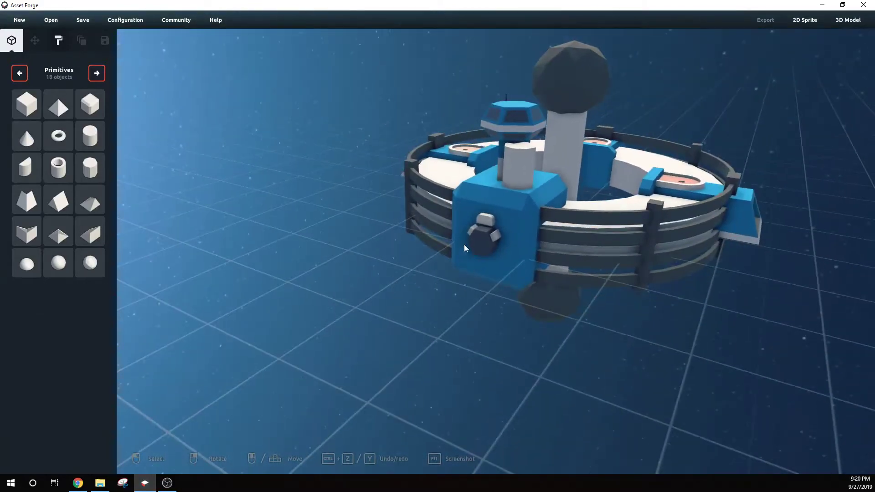
right_click_drag(479, 236, 479, 255)
left_click(486, 263)
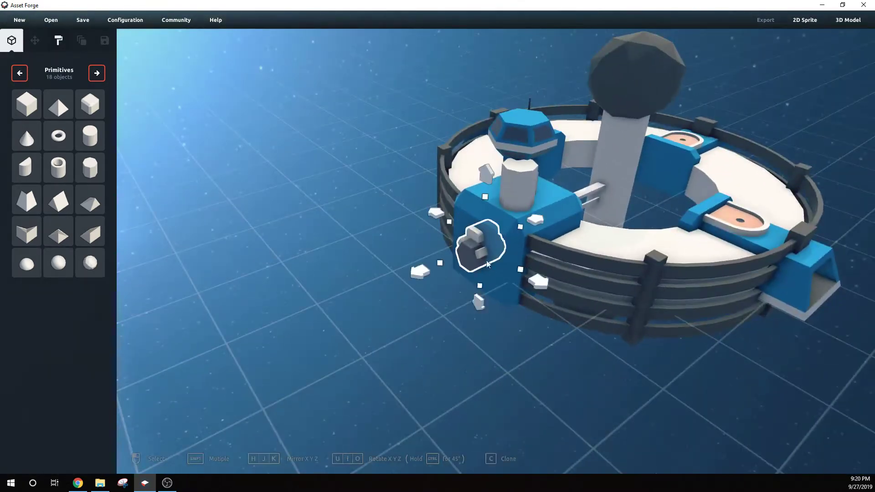
Step: Set the depth of the dark round attachment on the blue block's outer face to 0.9
left_click(610, 302)
left_click(492, 369)
right_click_drag(493, 369, 445, 299)
scroll(445, 299, "up", 4)
left_click(470, 256)
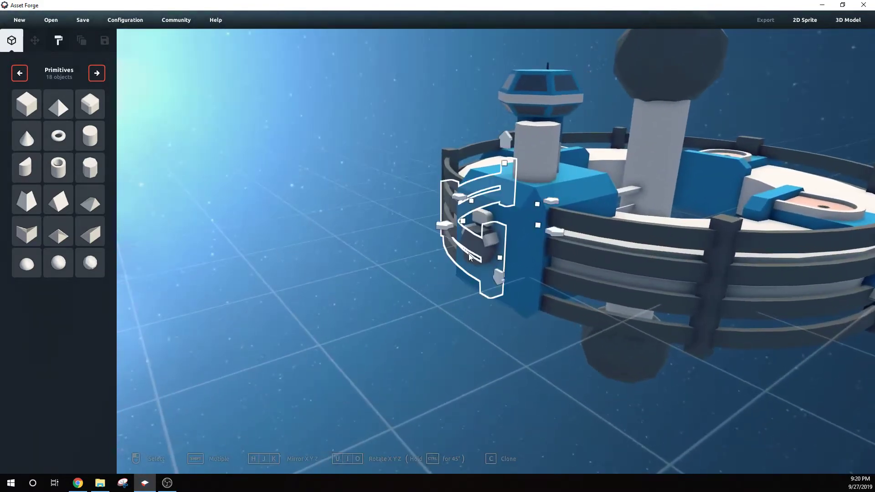
left_click(470, 256)
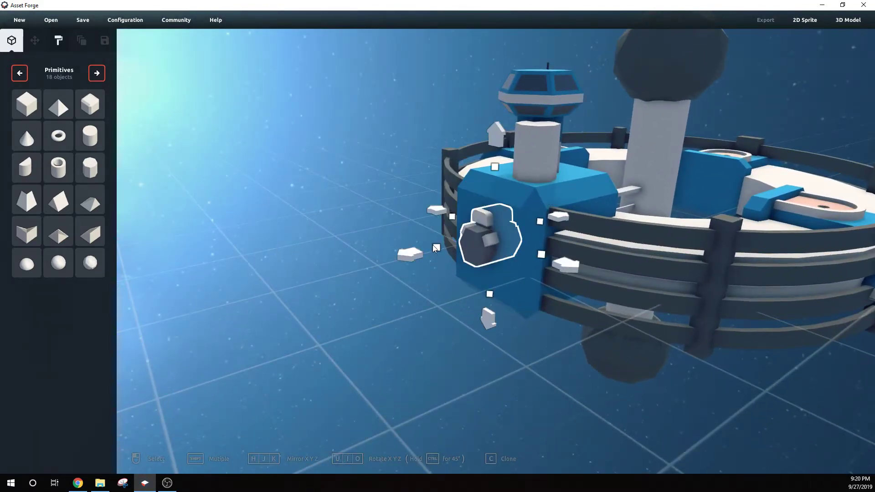
mouse_move(436, 248)
left_mouse_down()
mouse_move(420, 253)
mouse_move(443, 247)
left_mouse_up()
left_click(510, 327)
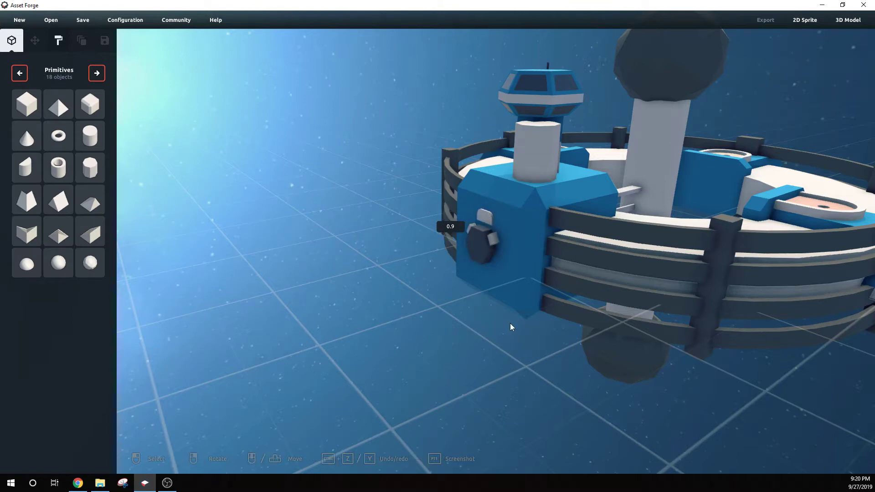
Step: Examine how the dark round attachment sits in the blue block from the front and side, and view the whole station from above
left_click(470, 255)
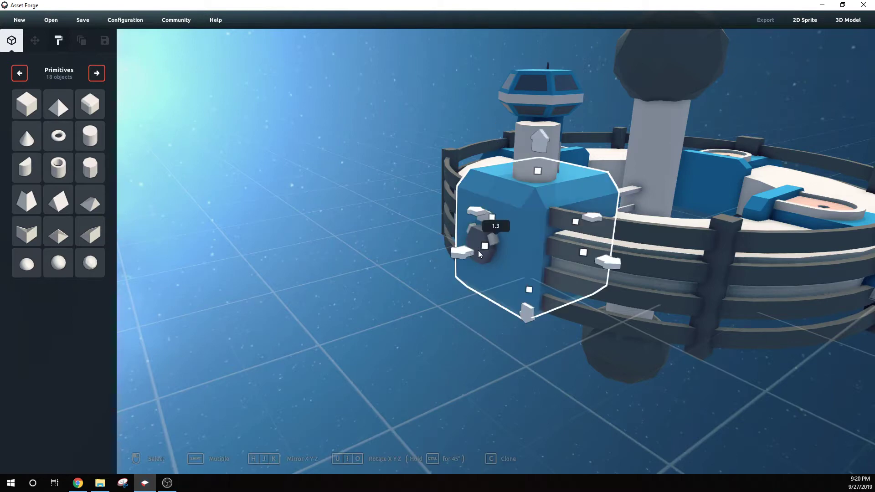
left_click(401, 306)
left_click(479, 249)
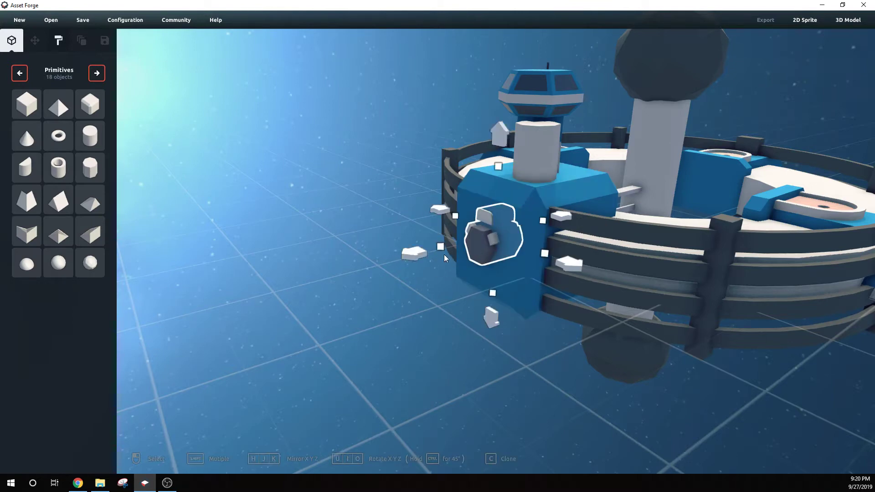
key("o")
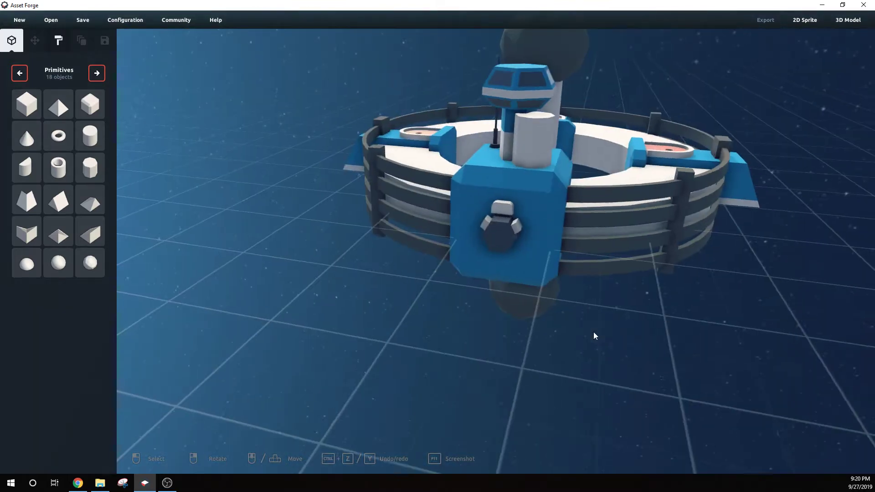
right_click_drag(532, 206, 538, 112)
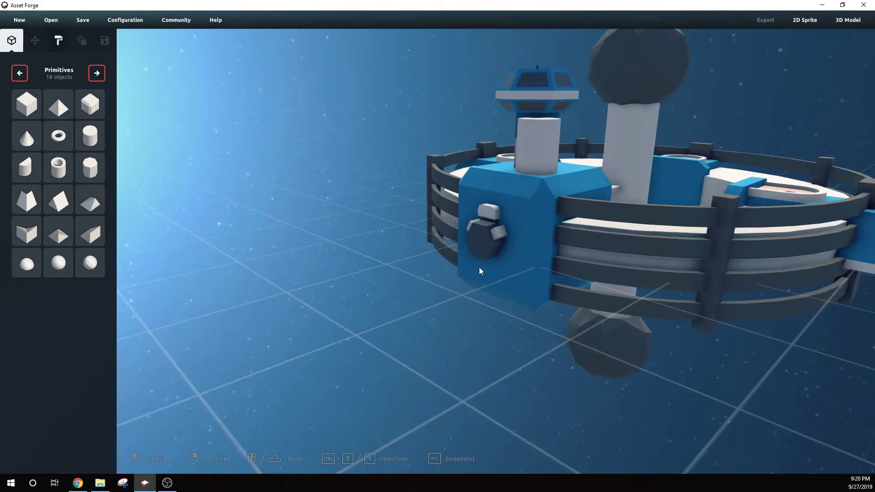
right_click_drag(479, 268, 535, 261)
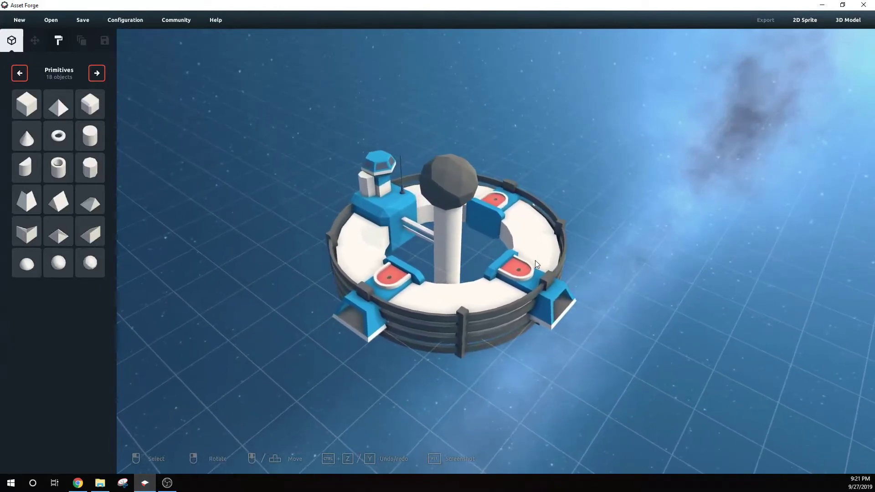